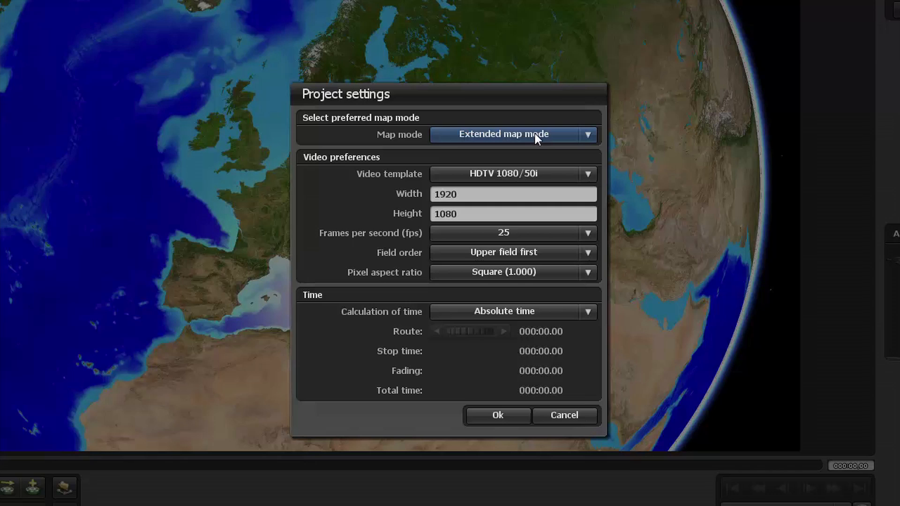
- Set the project's map mode to Simple map mode and accept the project settings
{"action": "left_click", "coordinate": [535, 133]}
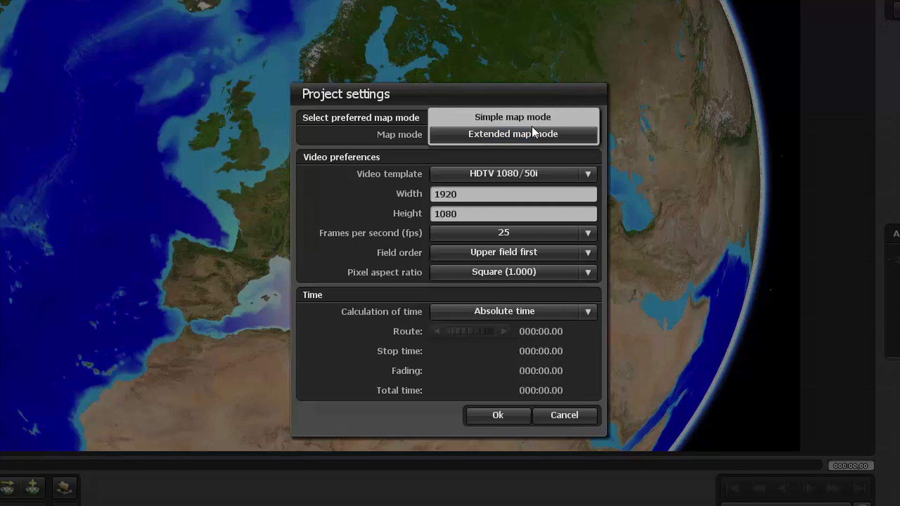
{"action": "left_click", "coordinate": [530, 121]}
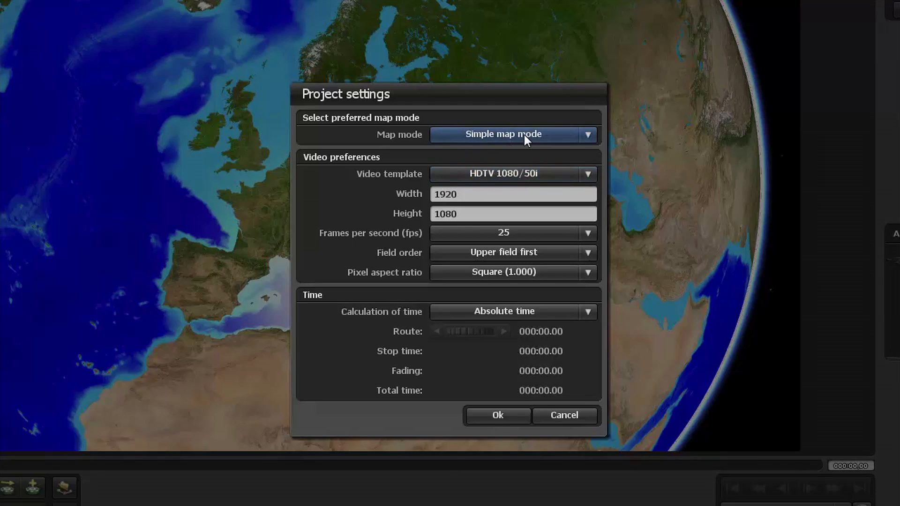
{"action": "left_click", "coordinate": [498, 414]}
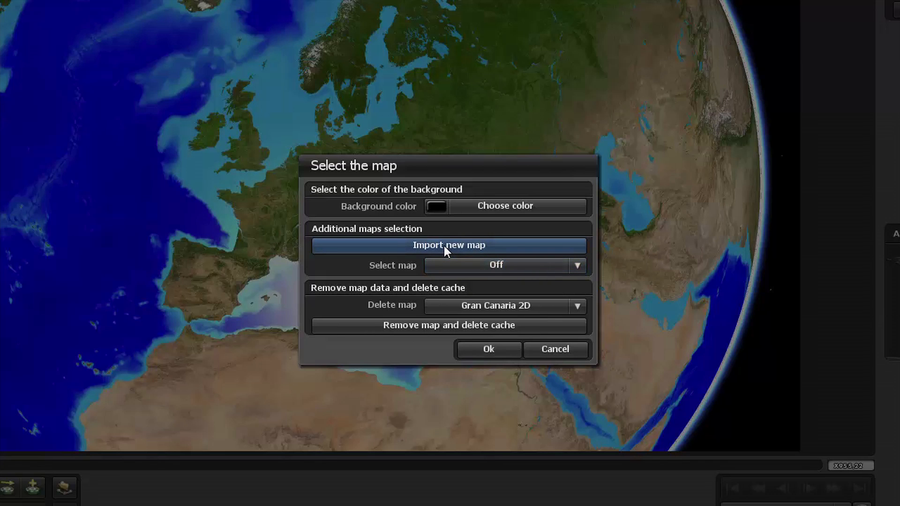
- Import Berlin.tif as a new map named "Berlin 2D" and load it as the project's map
{"action": "left_click", "coordinate": [472, 245]}
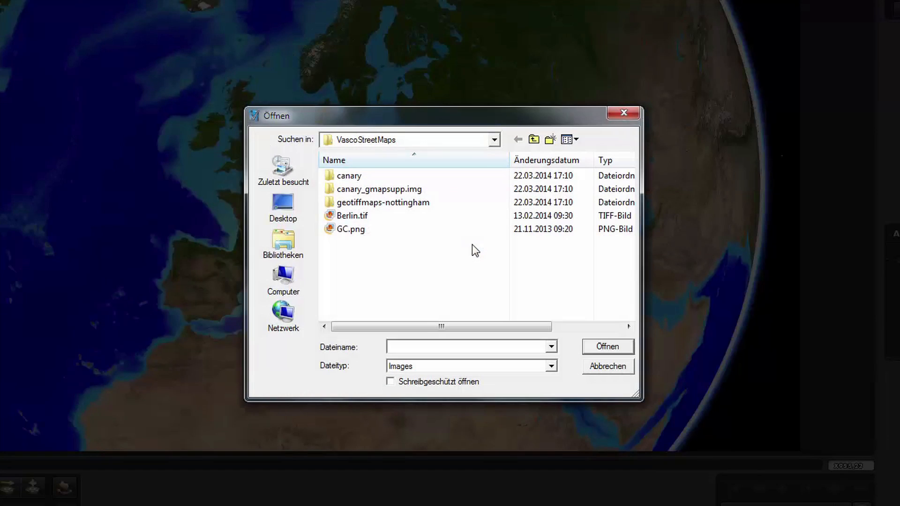
{"action": "double_click", "coordinate": [363, 216]}
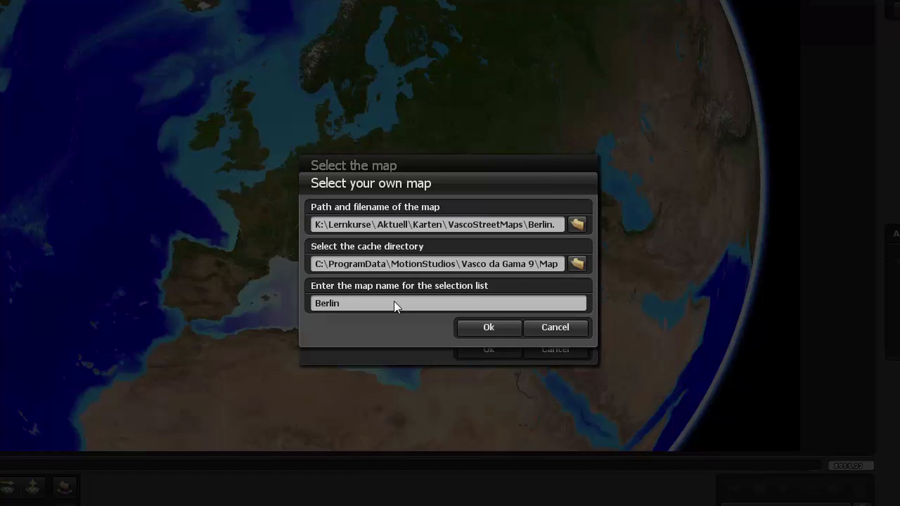
{"action": "type", "text": "2D"}
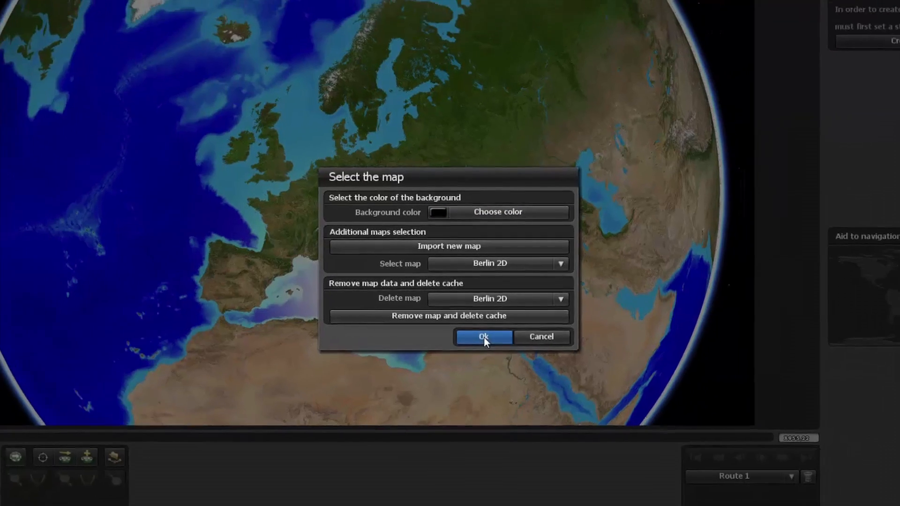
{"action": "left_click", "coordinate": [488, 349]}
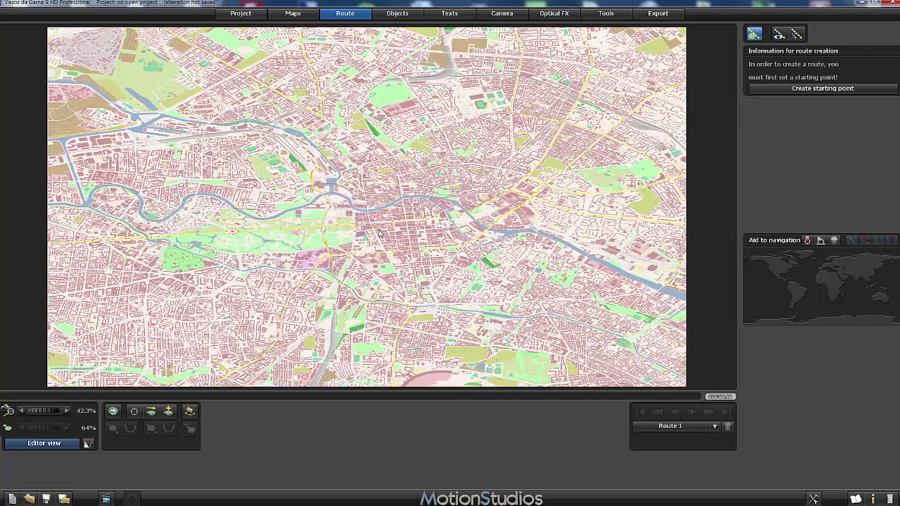
- Examine the Berlin street map at several zoom levels, tilts and positions, including the 3D building and car
{"action": "scroll", "coordinate": [380, 233], "scroll_direction": "down", "scroll_amount": 5}
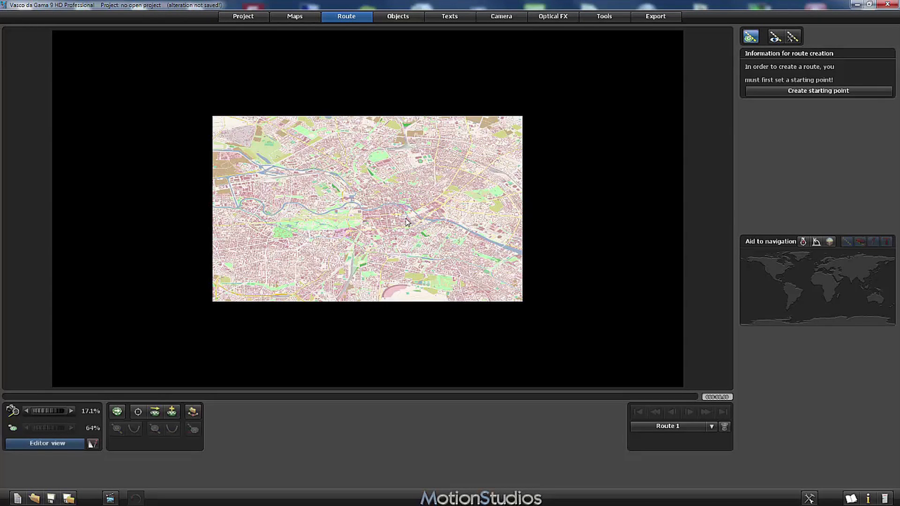
{"action": "scroll", "coordinate": [405, 221], "scroll_direction": "down", "scroll_amount": 2}
{"action": "scroll", "coordinate": [406, 221], "scroll_direction": "up", "scroll_amount": 5}
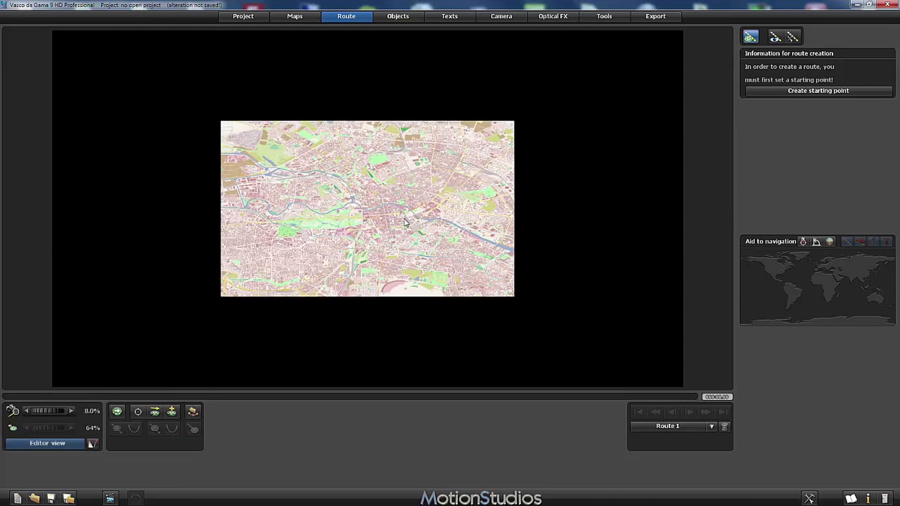
{"action": "scroll", "coordinate": [405, 221], "scroll_direction": "down", "scroll_amount": 2}
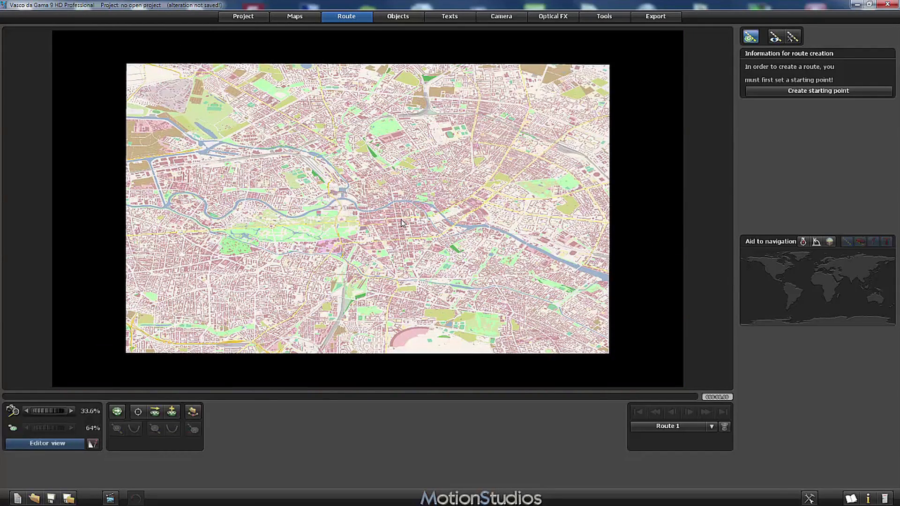
{"action": "left_click_drag", "start_coordinate": [400, 217], "coordinate": [465, 197]}
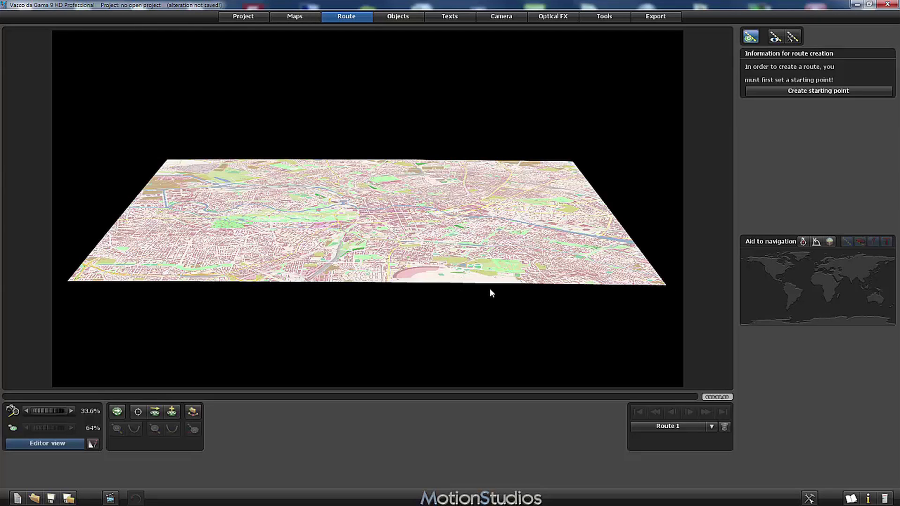
{"action": "scroll", "coordinate": [445, 250], "scroll_direction": "up", "scroll_amount": 5}
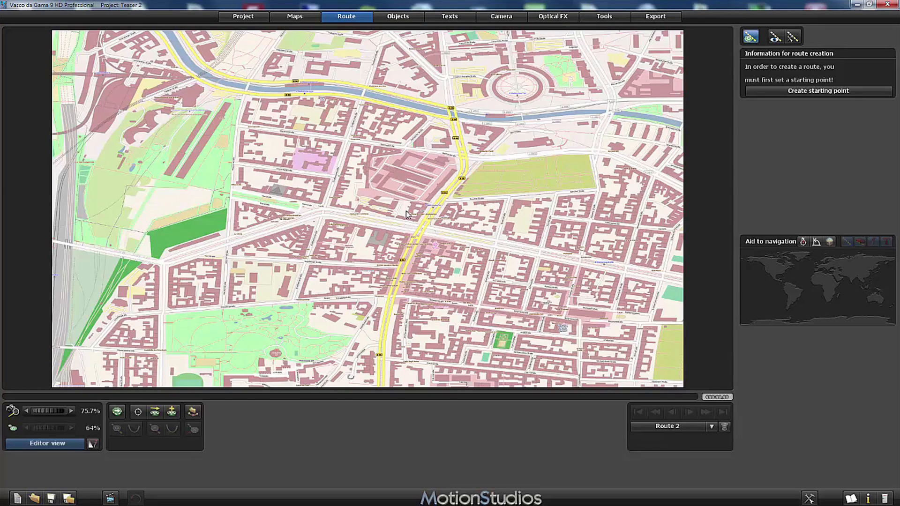
{"action": "left_click_drag", "start_coordinate": [307, 126], "coordinate": [334, 323]}
{"action": "left_click_drag", "start_coordinate": [295, 225], "coordinate": [374, 301]}
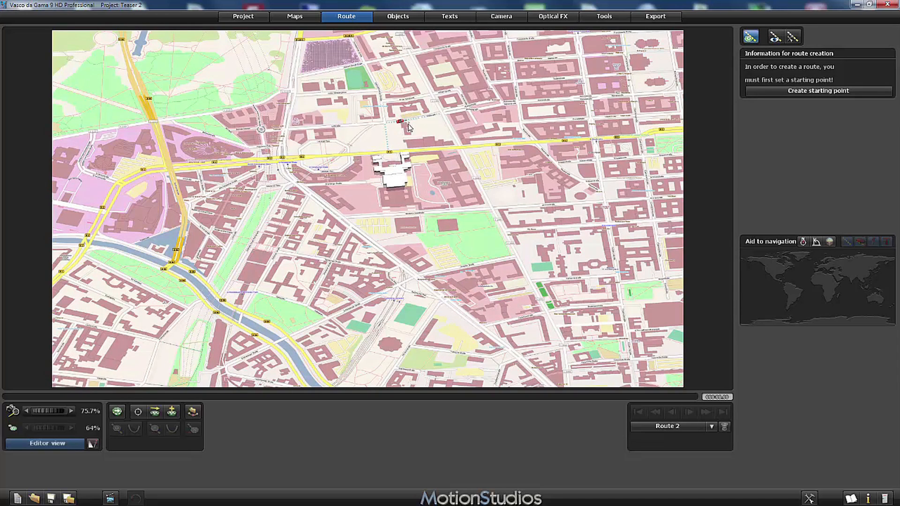
{"action": "scroll", "coordinate": [664, 426], "scroll_direction": "up", "scroll_amount": 1}
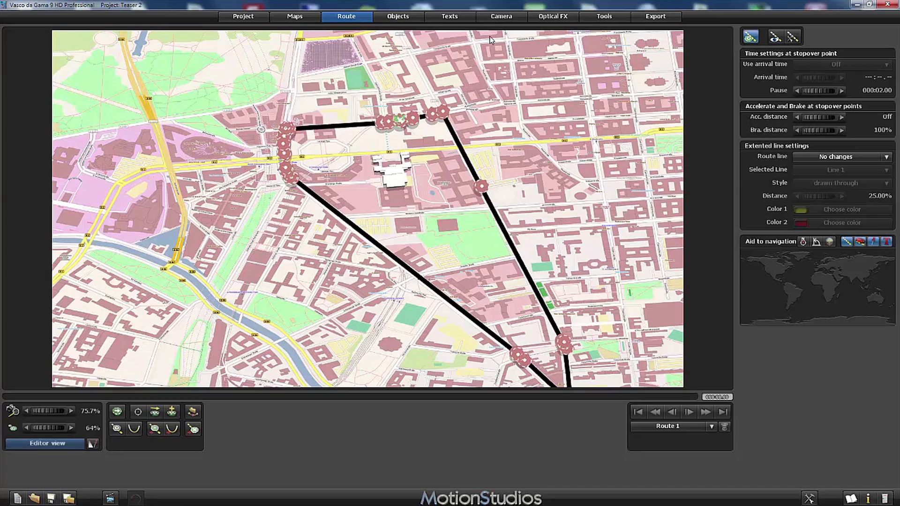
- Review the camera modes and camera profiles of the Berlin project, keeping Automatic and Sideglance 70°
{"action": "left_click", "coordinate": [496, 19]}
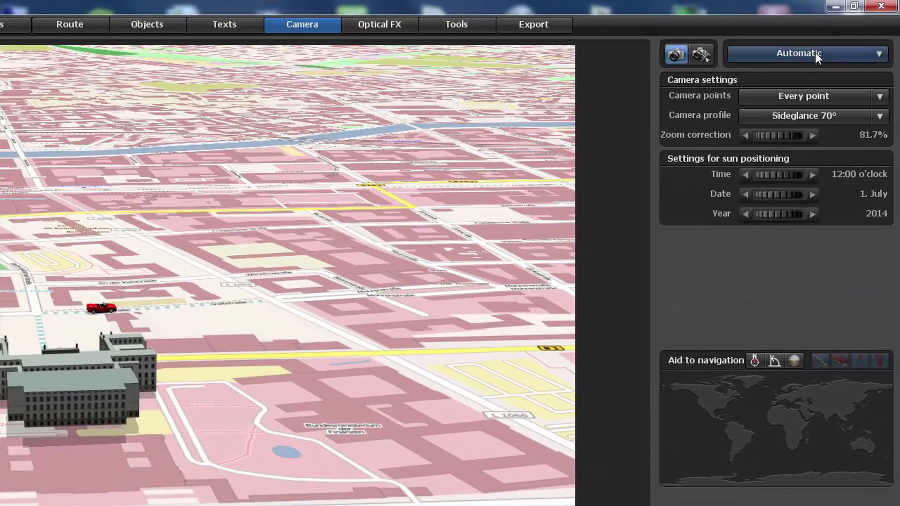
{"action": "left_click", "coordinate": [815, 53]}
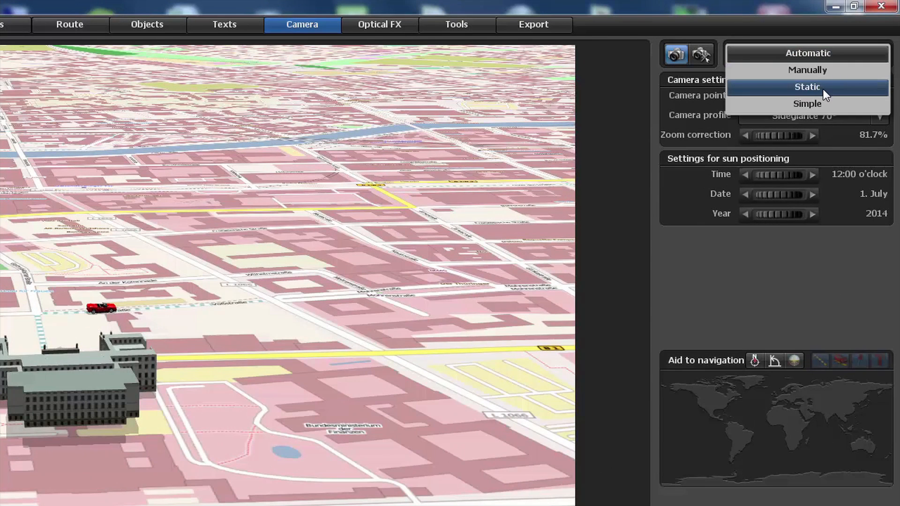
{"action": "left_click", "coordinate": [796, 52]}
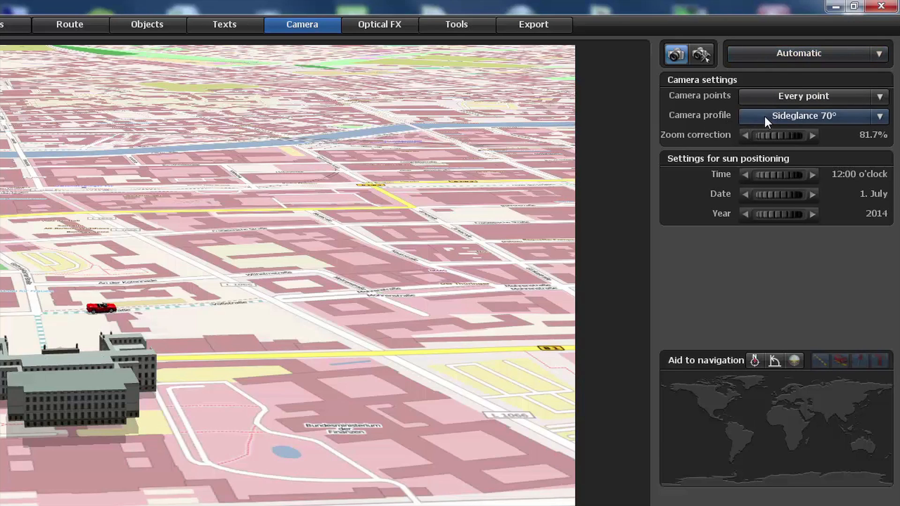
{"action": "left_click", "coordinate": [831, 117]}
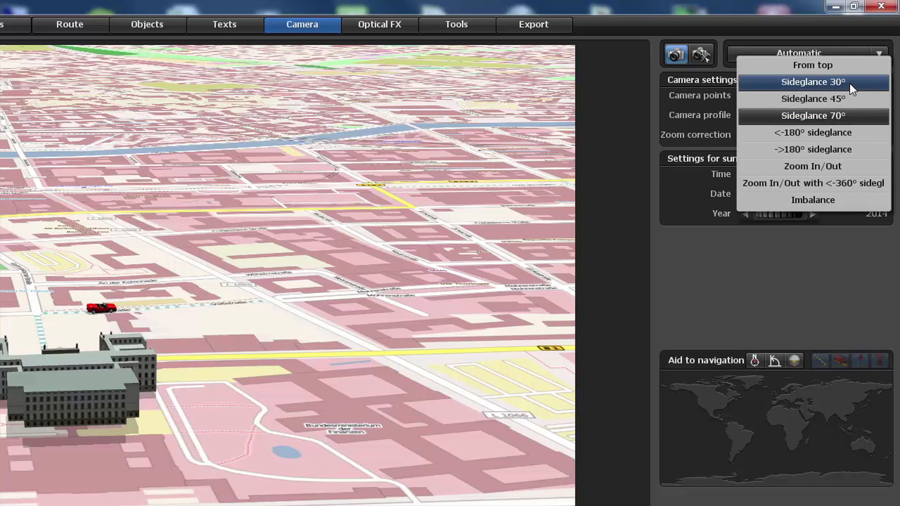
{"action": "left_click", "coordinate": [848, 116]}
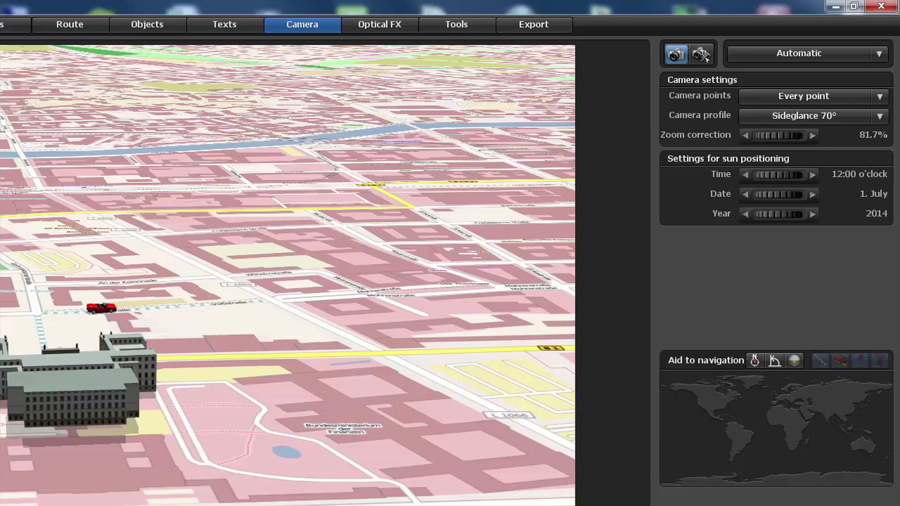
{"action": "left_click_drag", "start_coordinate": [760, 136], "coordinate": [220, 367]}
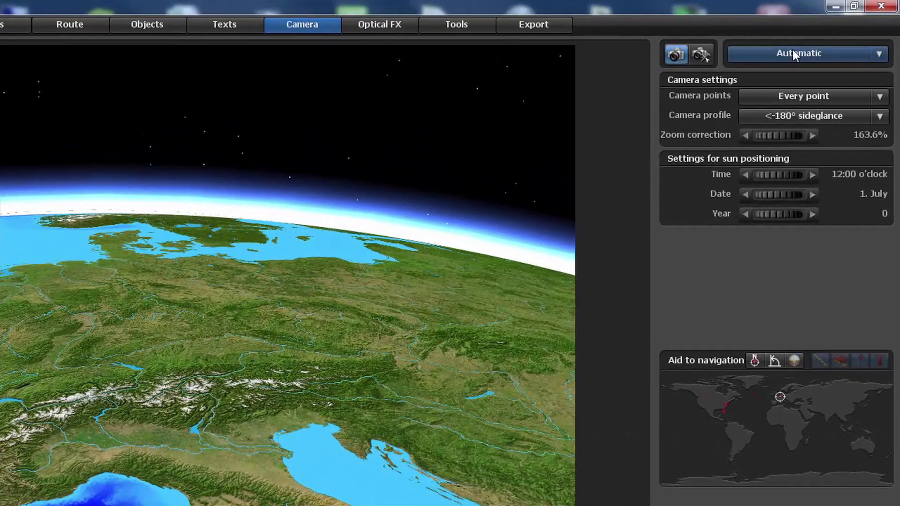
- Switch the camera mode to Simple and adjust the camera zoom to about 80% over central Europe
{"action": "left_click", "coordinate": [793, 53]}
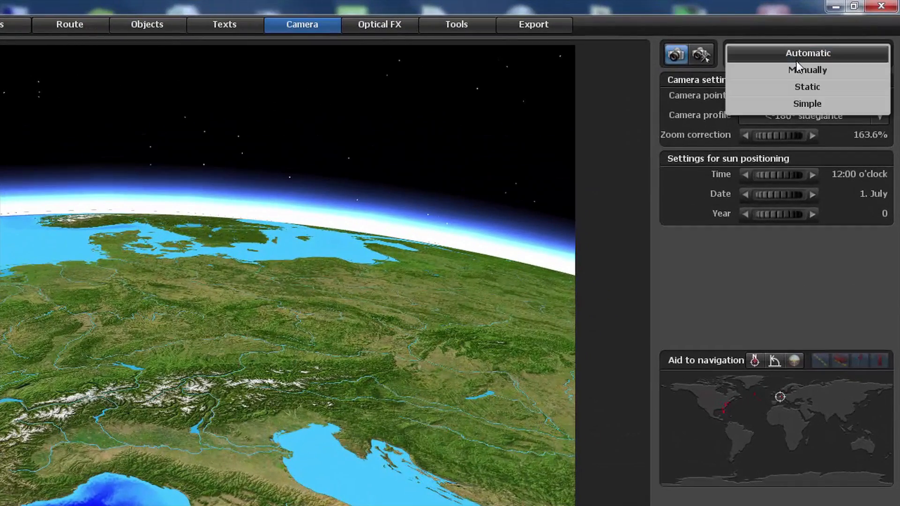
{"action": "left_click", "coordinate": [807, 104]}
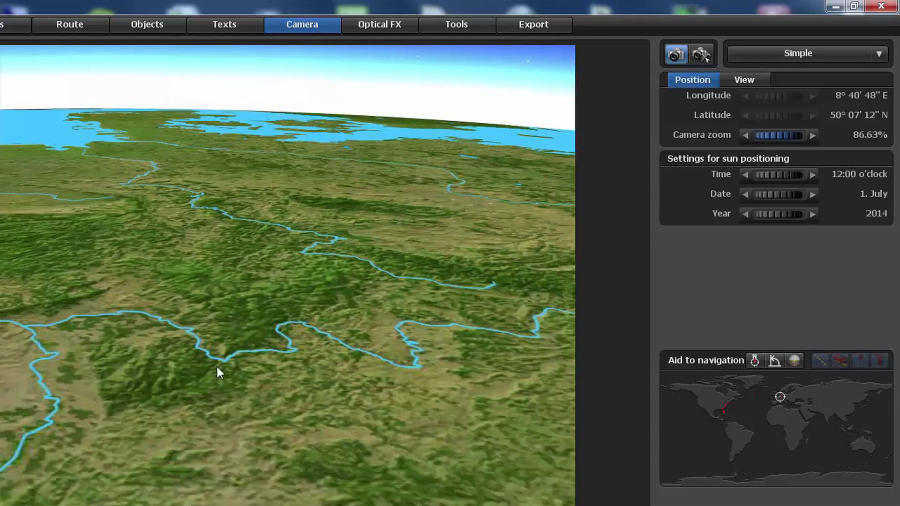
{"action": "scroll", "coordinate": [234, 364], "scroll_direction": "down", "scroll_amount": 8}
{"action": "scroll", "coordinate": [230, 367], "scroll_direction": "up", "scroll_amount": 3}
{"action": "scroll", "coordinate": [231, 368], "scroll_direction": "up", "scroll_amount": 5}
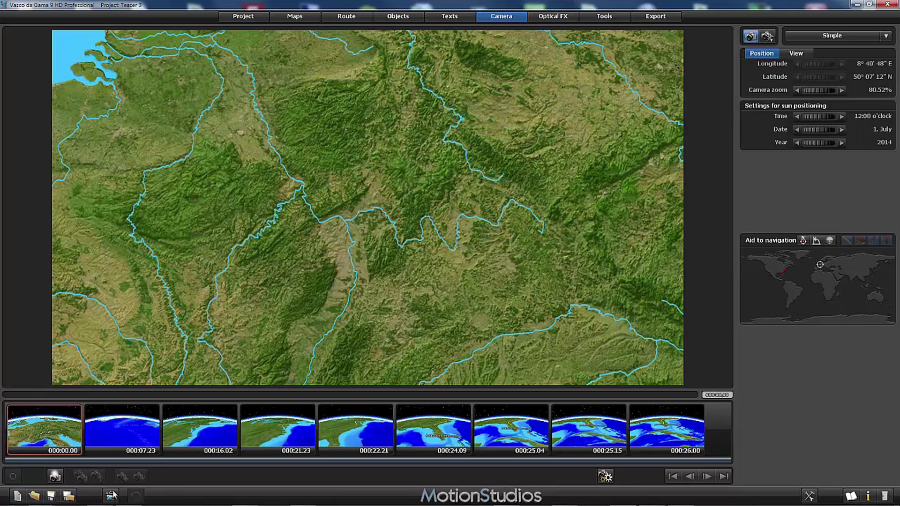
- Preview the flight animation and scrub forward and back through the timeline of Route 1
{"action": "left_click", "coordinate": [111, 495]}
{"action": "left_click", "coordinate": [420, 493]}
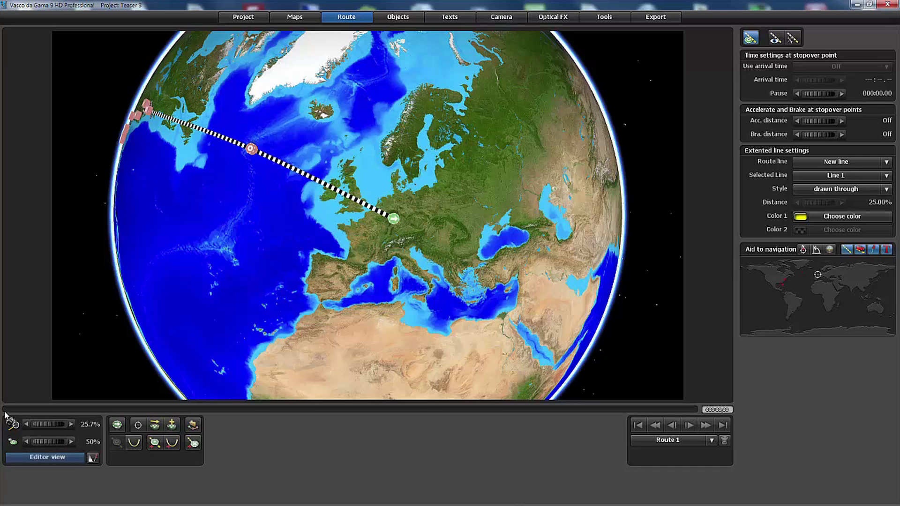
{"action": "left_click_drag", "start_coordinate": [7, 410], "coordinate": [483, 409]}
{"action": "left_click_drag", "start_coordinate": [557, 409], "coordinate": [1, 408]}
- Switch the camera mode from Simple to Automatic, accepting the loss of the current camera settings
{"action": "left_click", "coordinate": [509, 21]}
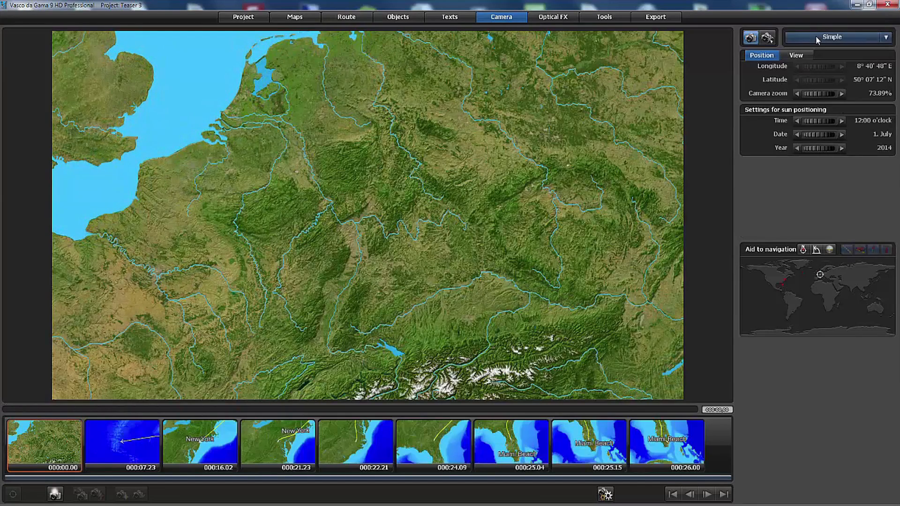
{"action": "left_click", "coordinate": [831, 37]}
{"action": "left_click", "coordinate": [825, 22]}
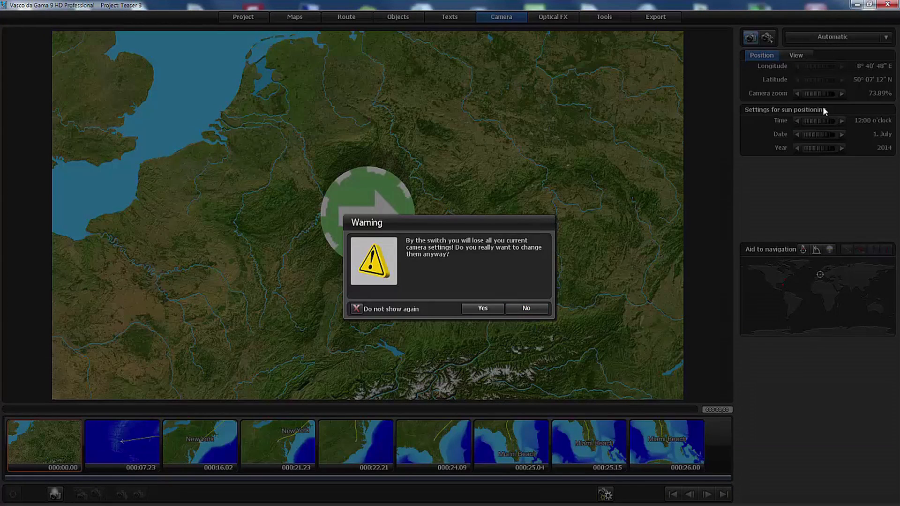
{"action": "left_click", "coordinate": [490, 311]}
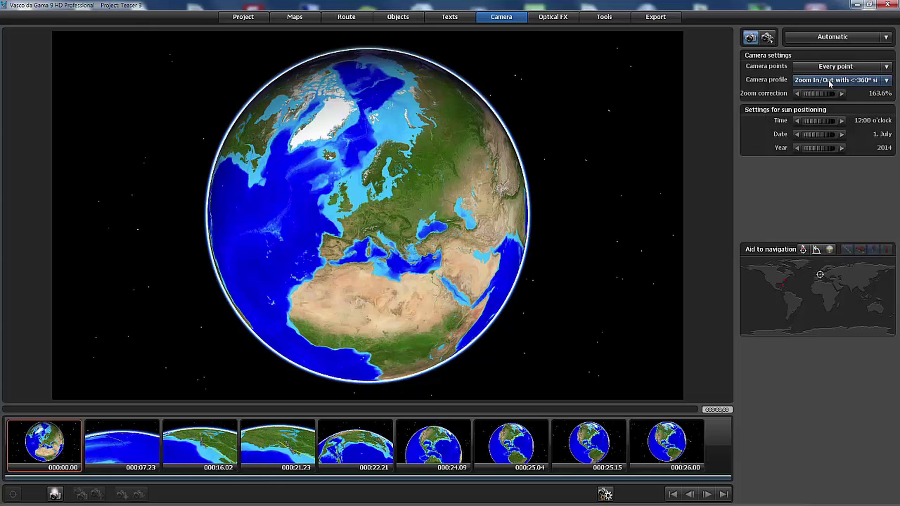
- Review the available camera profiles, keeping the zoom in/out profile with 360° sideglance, and check the animation's start
{"action": "left_click", "coordinate": [829, 81]}
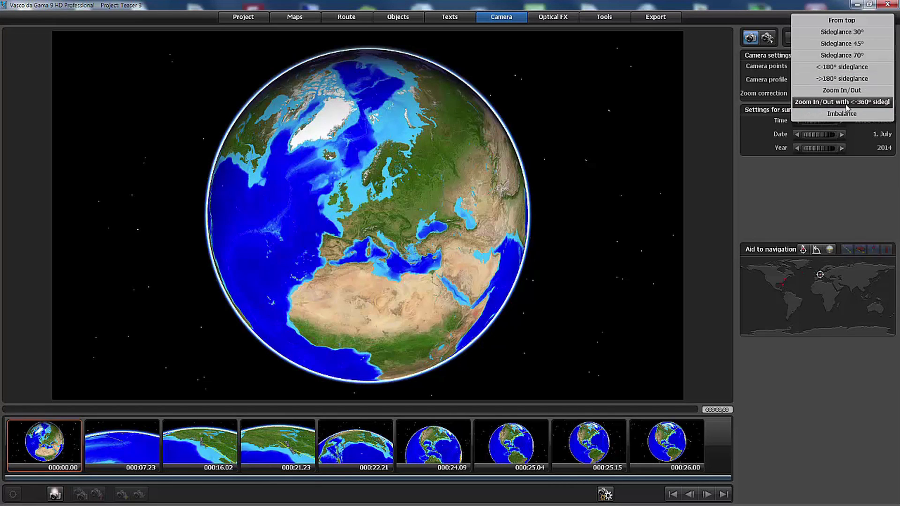
{"action": "left_click", "coordinate": [622, 90]}
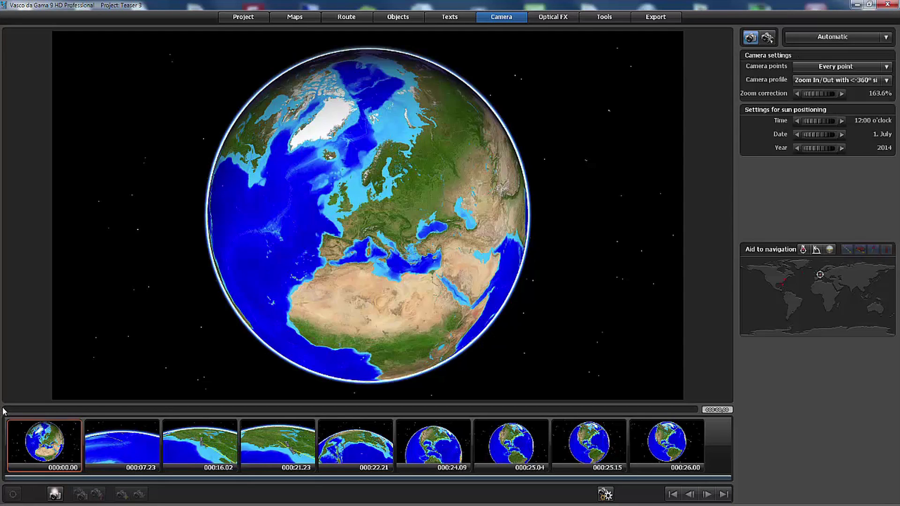
{"action": "mouse_move", "coordinate": [8, 409]}
{"action": "left_mouse_down"}
{"action": "mouse_move", "coordinate": [92, 423]}
{"action": "mouse_move", "coordinate": [211, 424]}
{"action": "mouse_move", "coordinate": [4, 406]}
{"action": "left_mouse_up"}
- Show Route 1 in camera view and scrub the timeline to the plane's arrival over the North American coast
{"action": "left_click", "coordinate": [341, 19]}
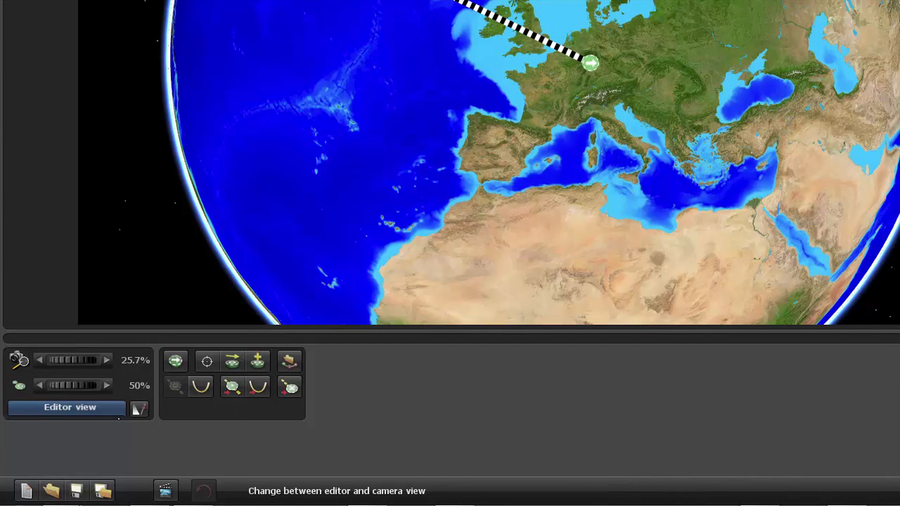
{"action": "left_click", "coordinate": [100, 414]}
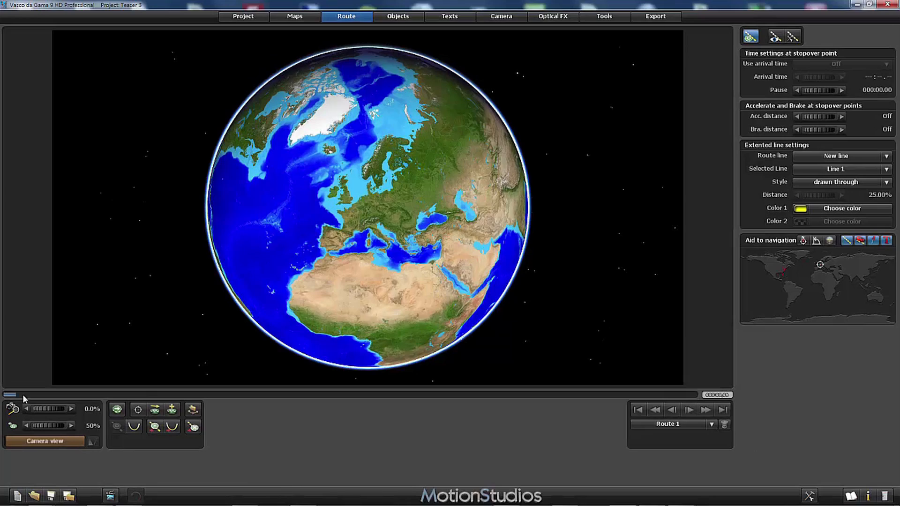
{"action": "mouse_move", "coordinate": [22, 394]}
{"action": "left_mouse_down"}
{"action": "mouse_move", "coordinate": [337, 398]}
{"action": "mouse_move", "coordinate": [295, 398]}
{"action": "left_mouse_up"}
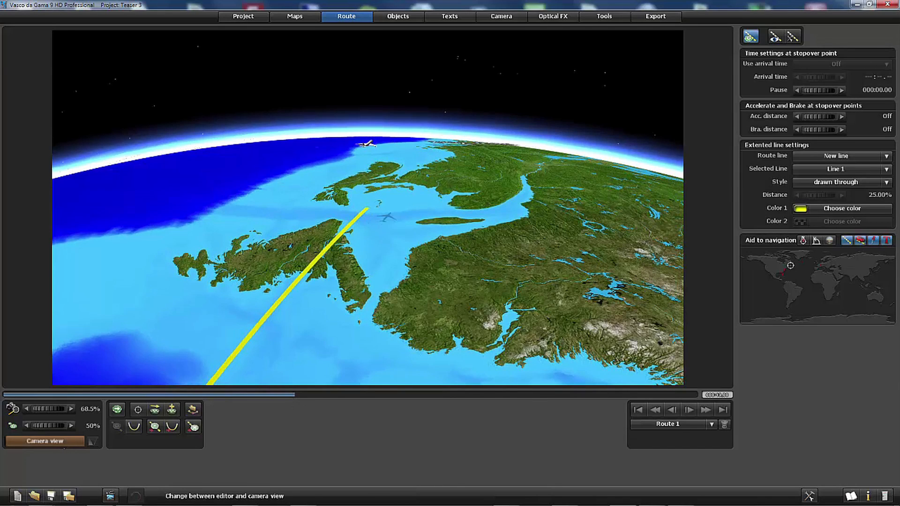
- Compare the route in editor view and camera view, and scrub the timeline further in editor view
{"action": "left_click", "coordinate": [45, 441]}
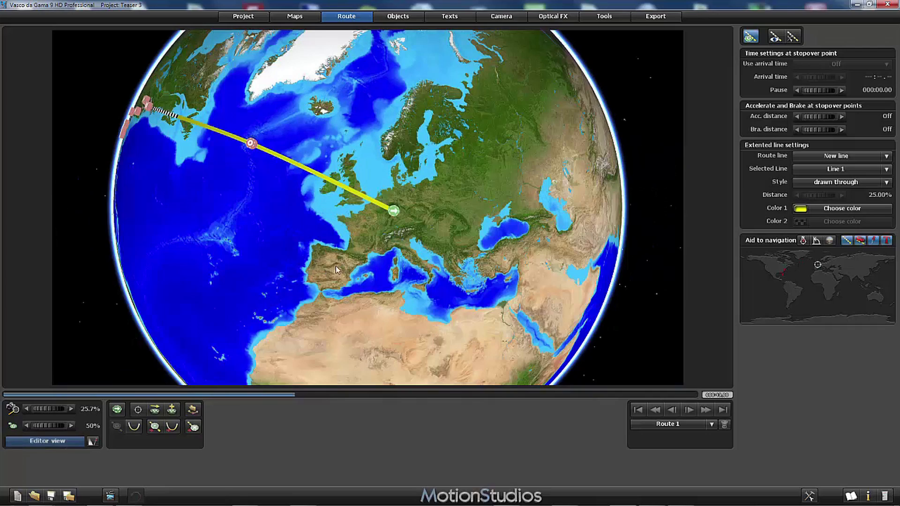
{"action": "left_click", "coordinate": [58, 442]}
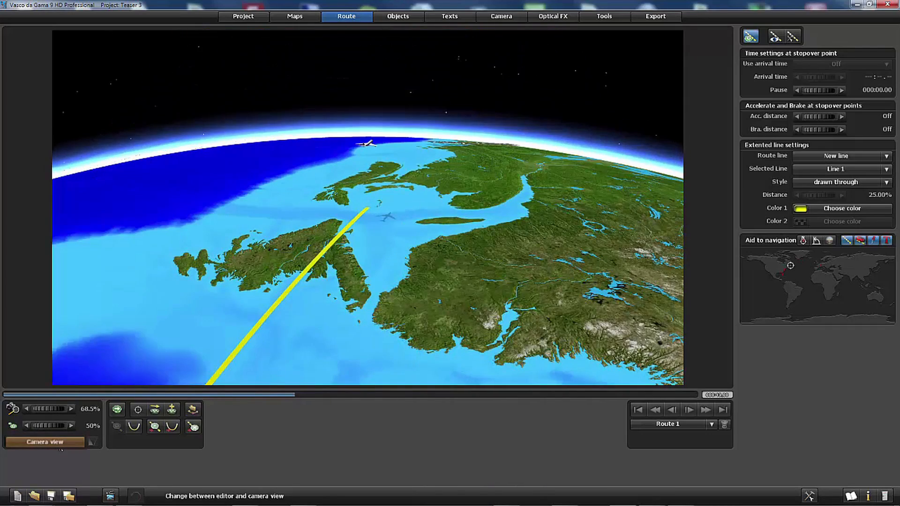
{"action": "left_click", "coordinate": [60, 442]}
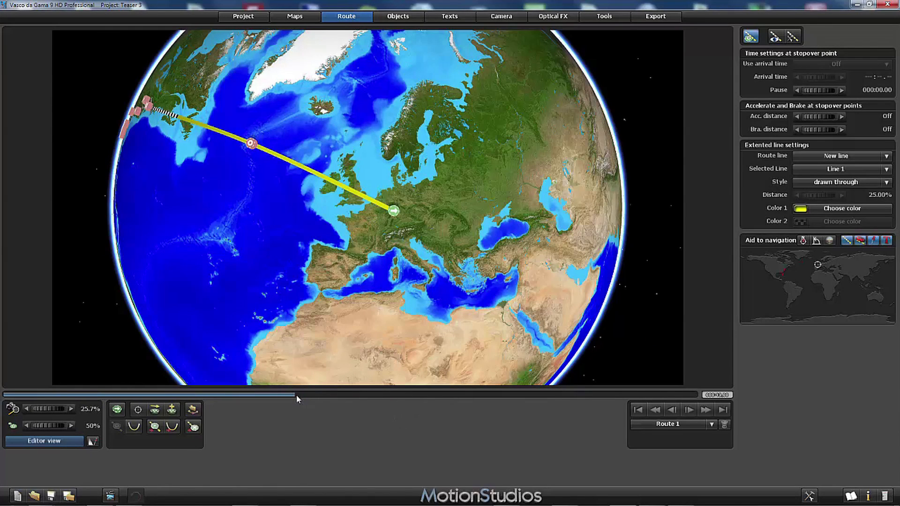
{"action": "left_click_drag", "start_coordinate": [479, 399], "coordinate": [499, 395]}
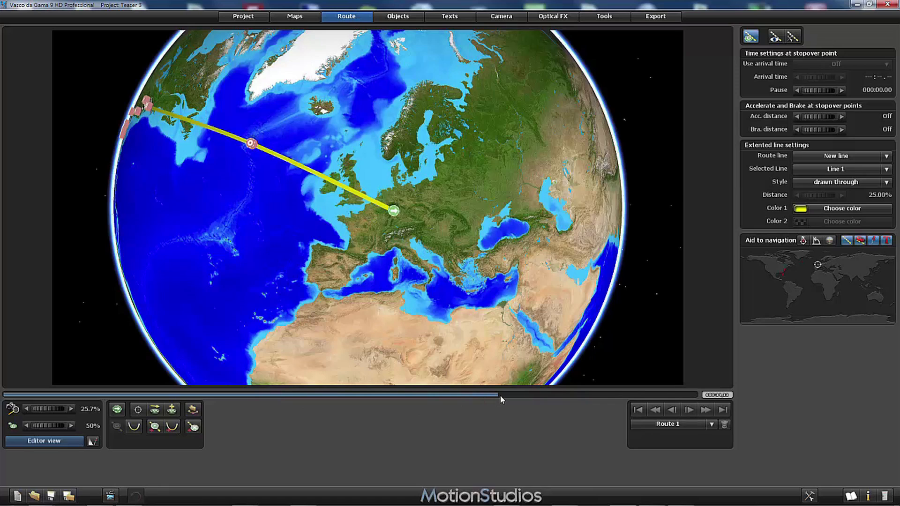